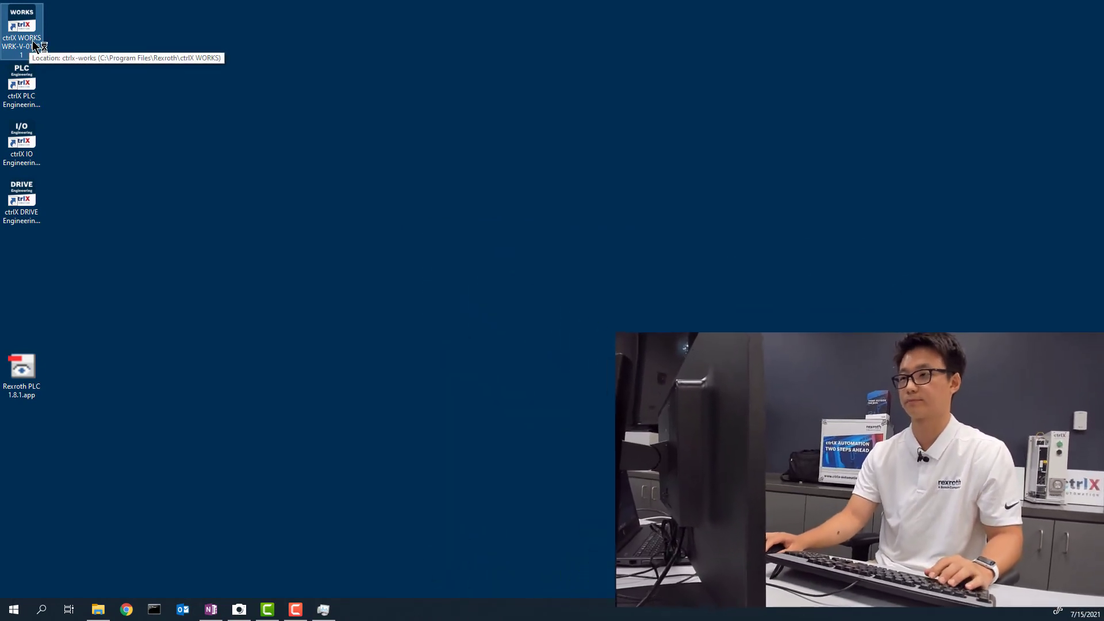
Launch ctrlX WORKS, create the VirtualControl-1 COREvirtual and start it online at 192.168.1.1
double_click(32, 43)
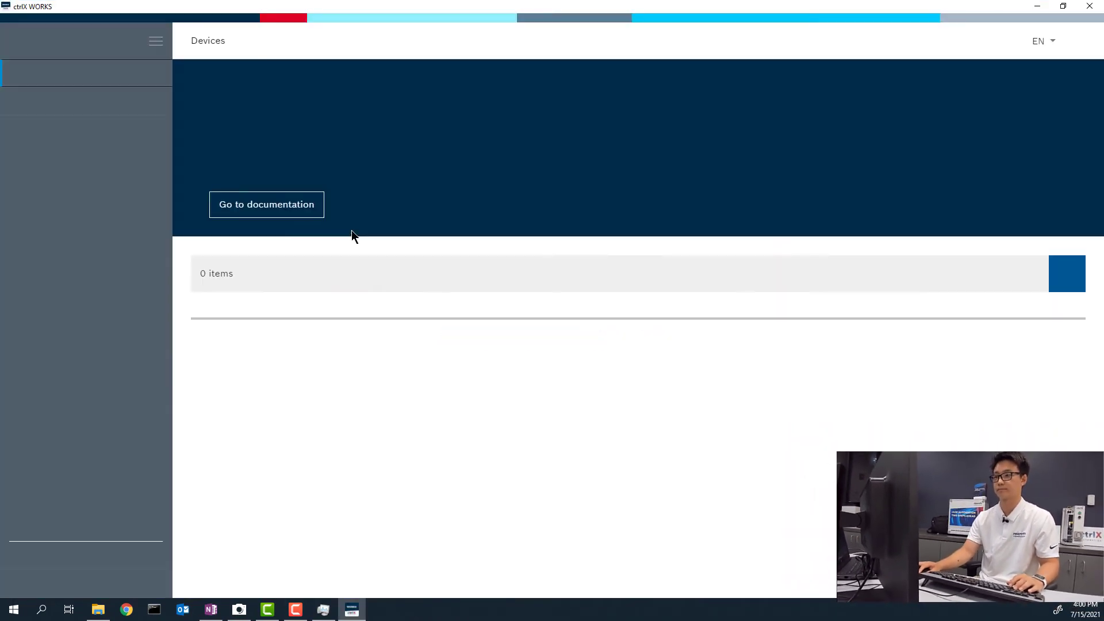
left_click(1068, 294)
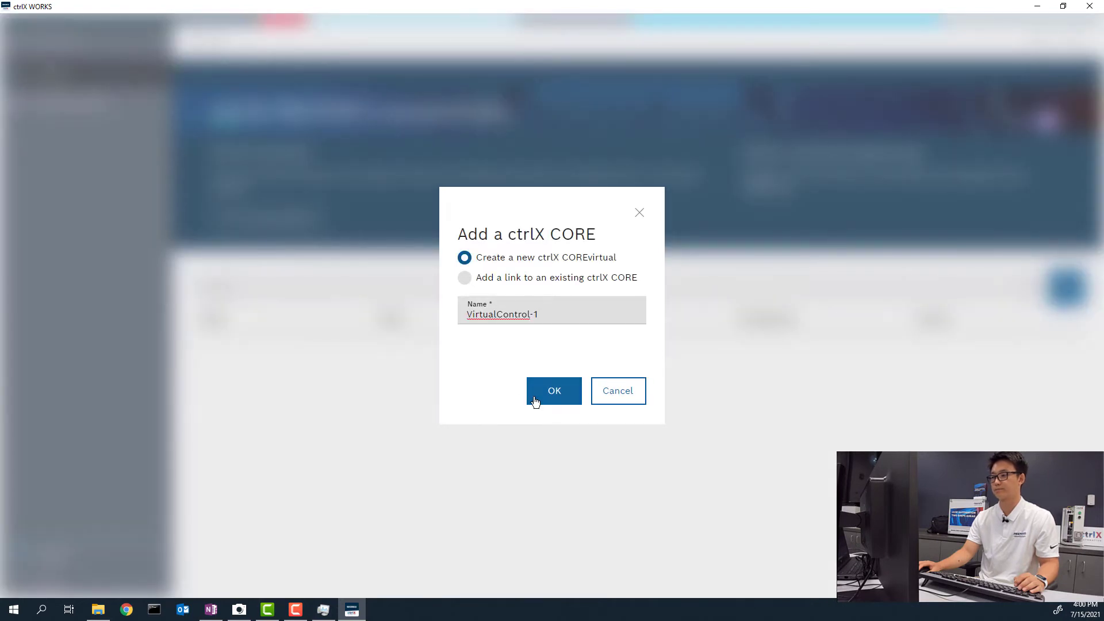
left_click(535, 400)
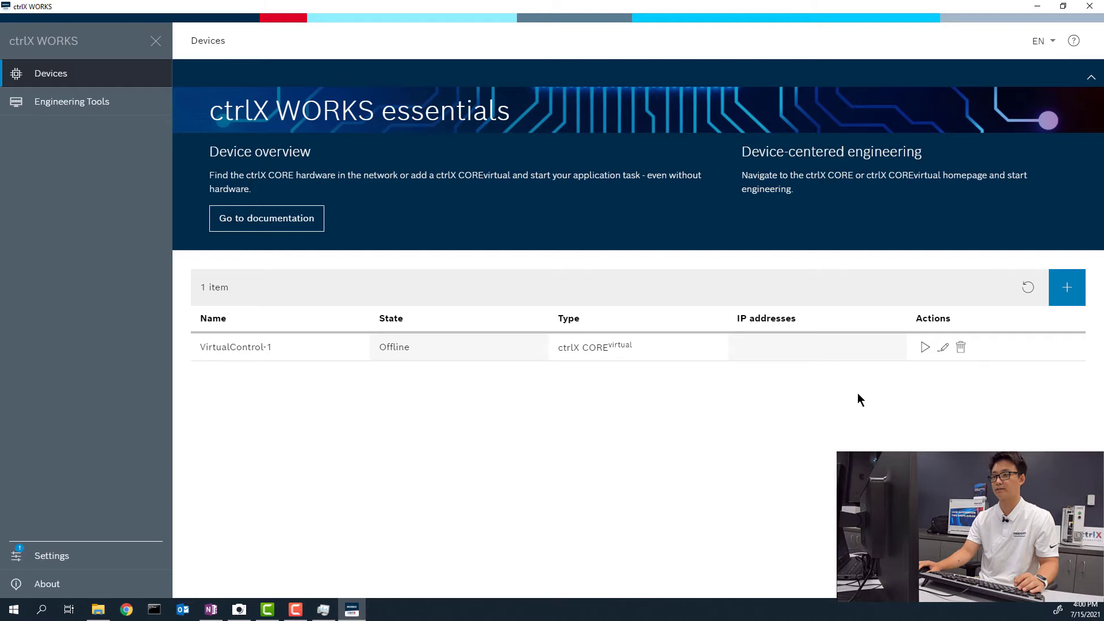
left_click(925, 348)
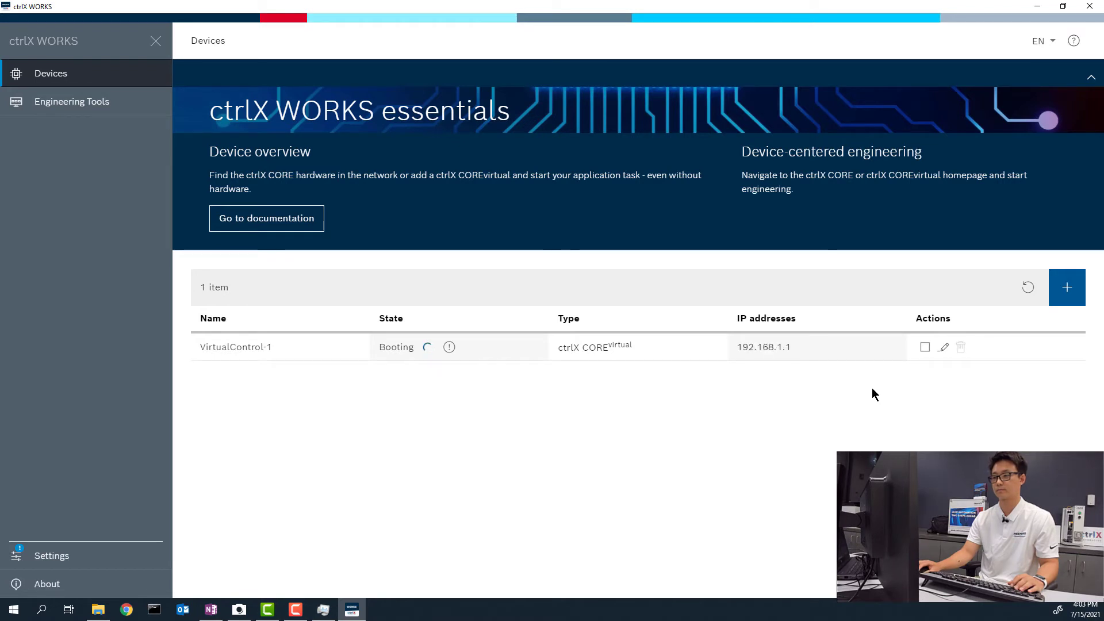
Open 192.168.1.1 past the certificate warning and log in, accepting the General Terms of Use
left_click(787, 350)
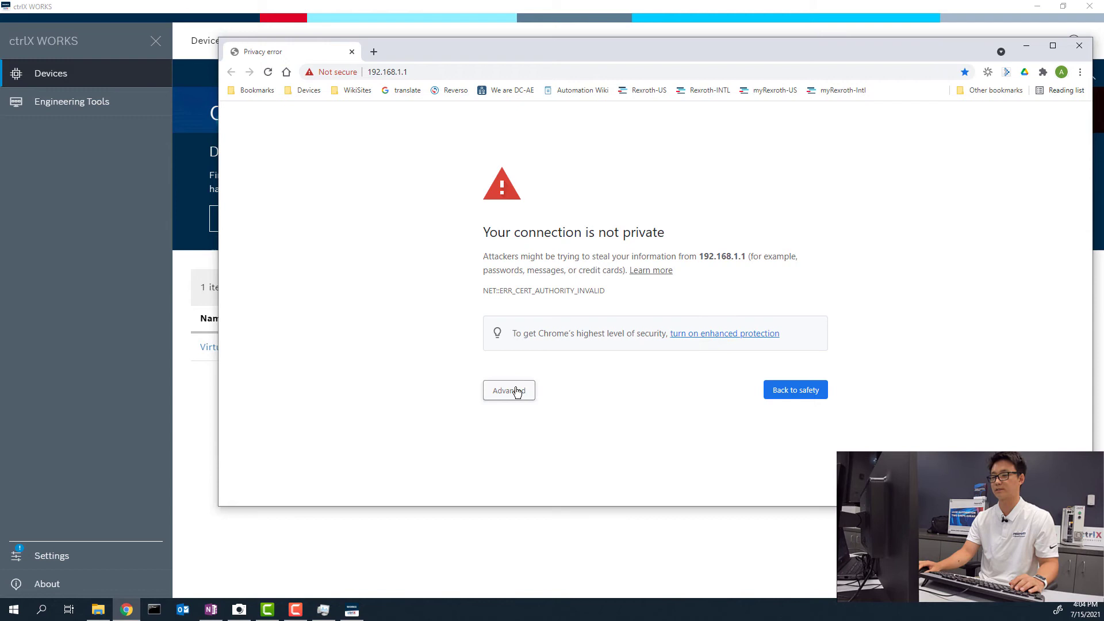
left_click(518, 393)
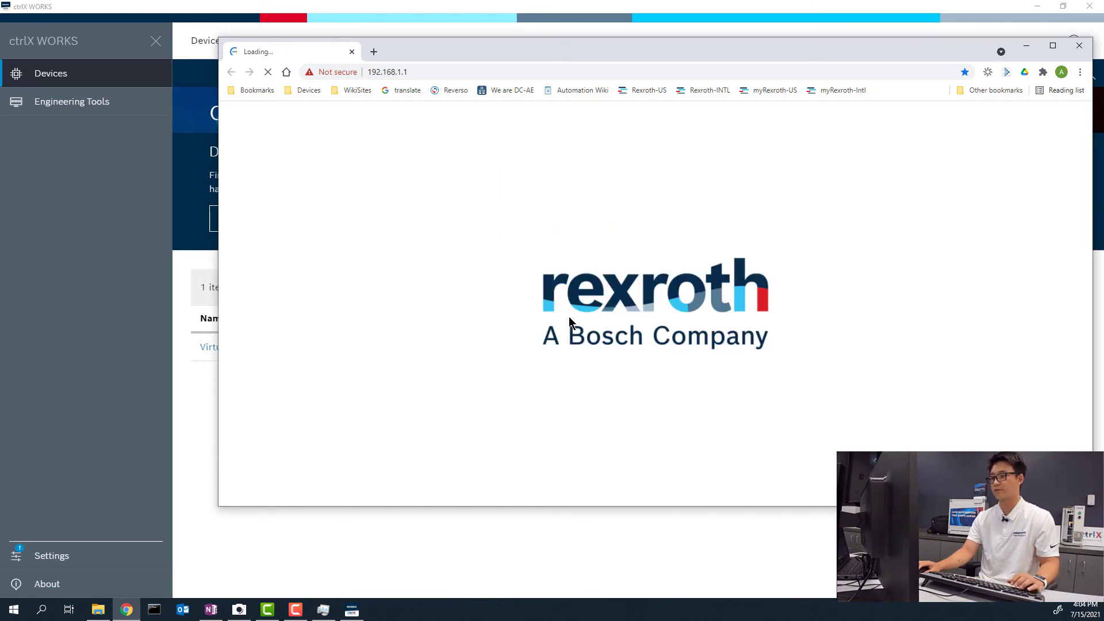
key("ctrl+a")
type("b")
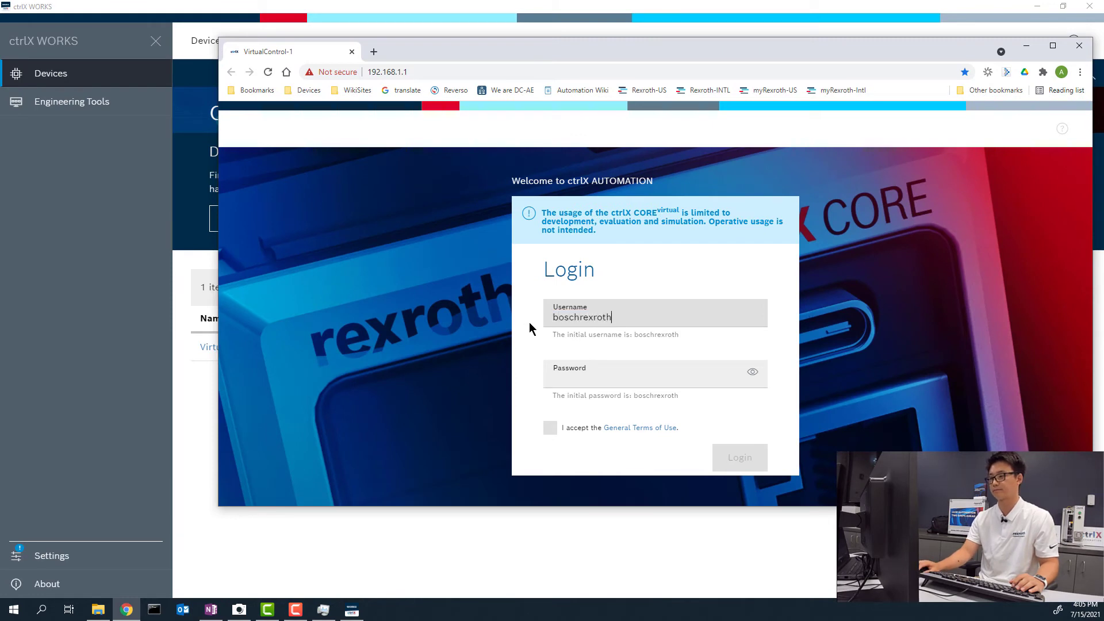
left_click(601, 381)
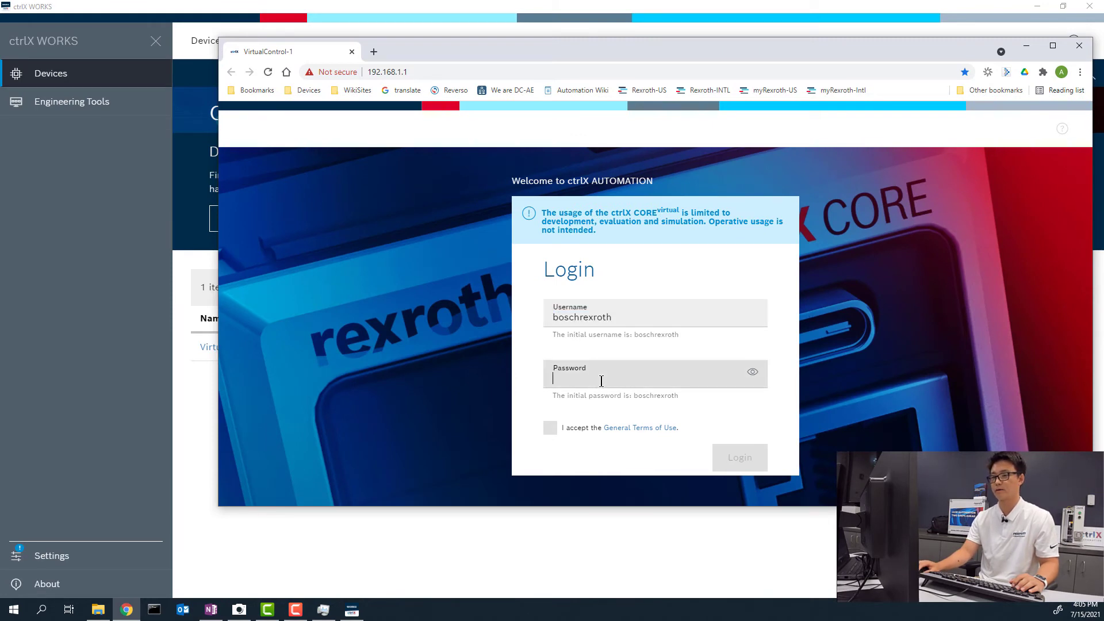
left_click(550, 429)
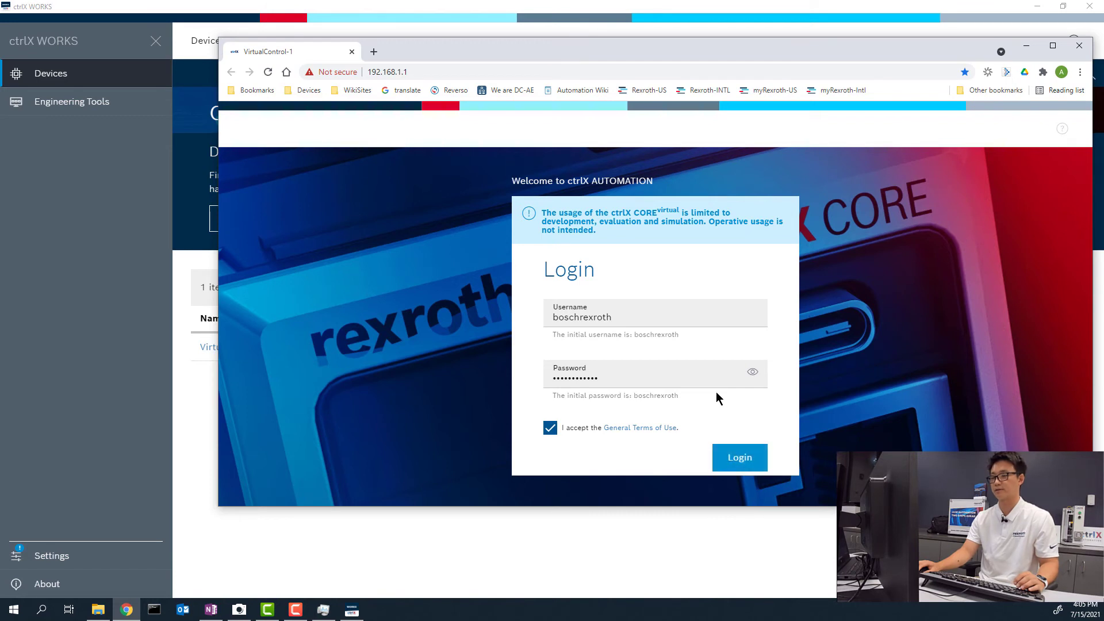
key("Return")
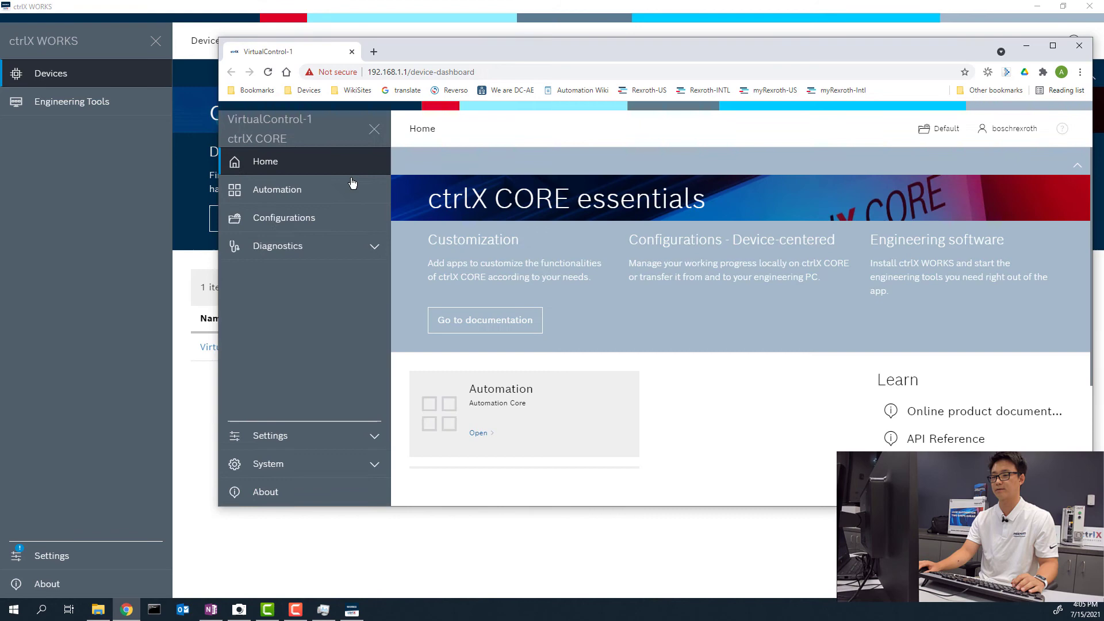
scroll(484, 378, "down", 3)
Switch VirtualControl-1 into service mode from the Install an app page
left_click(487, 409)
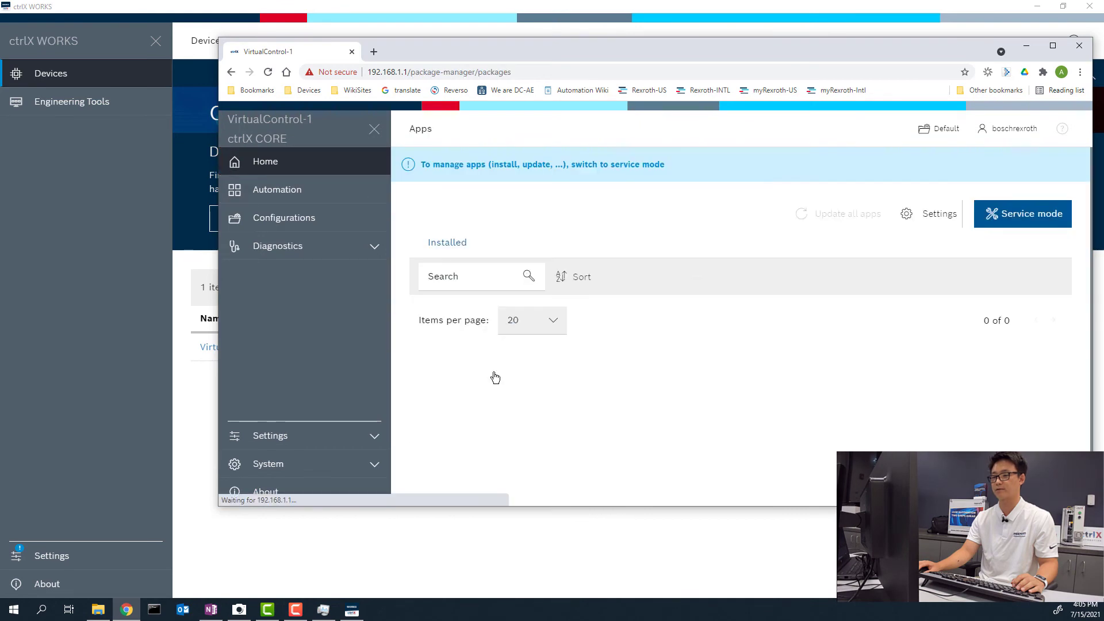
left_click(1009, 224)
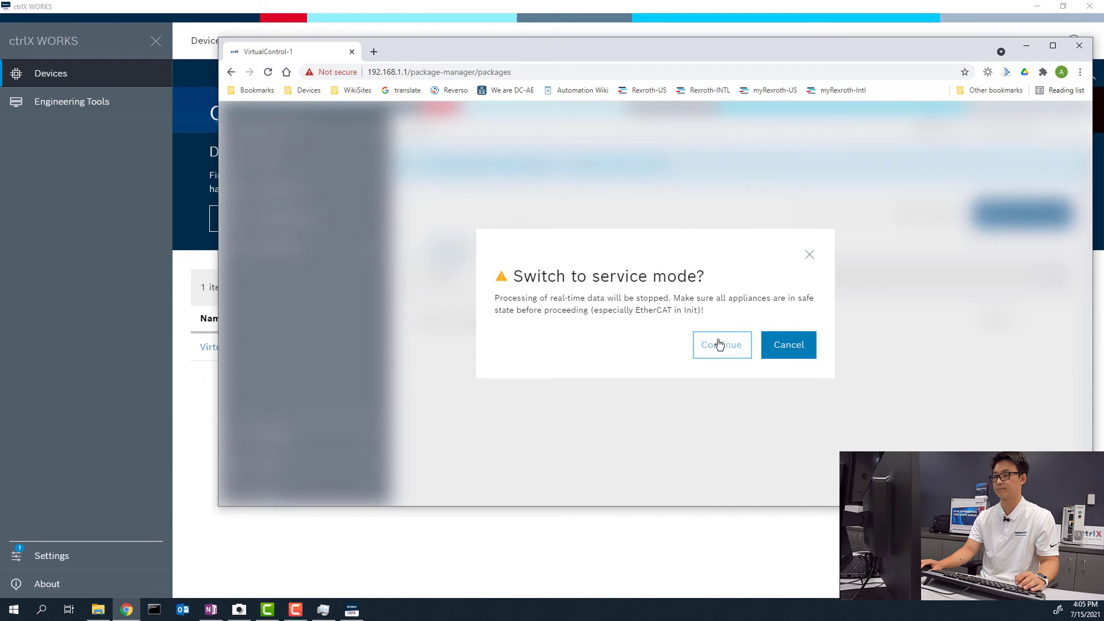
left_click(719, 344)
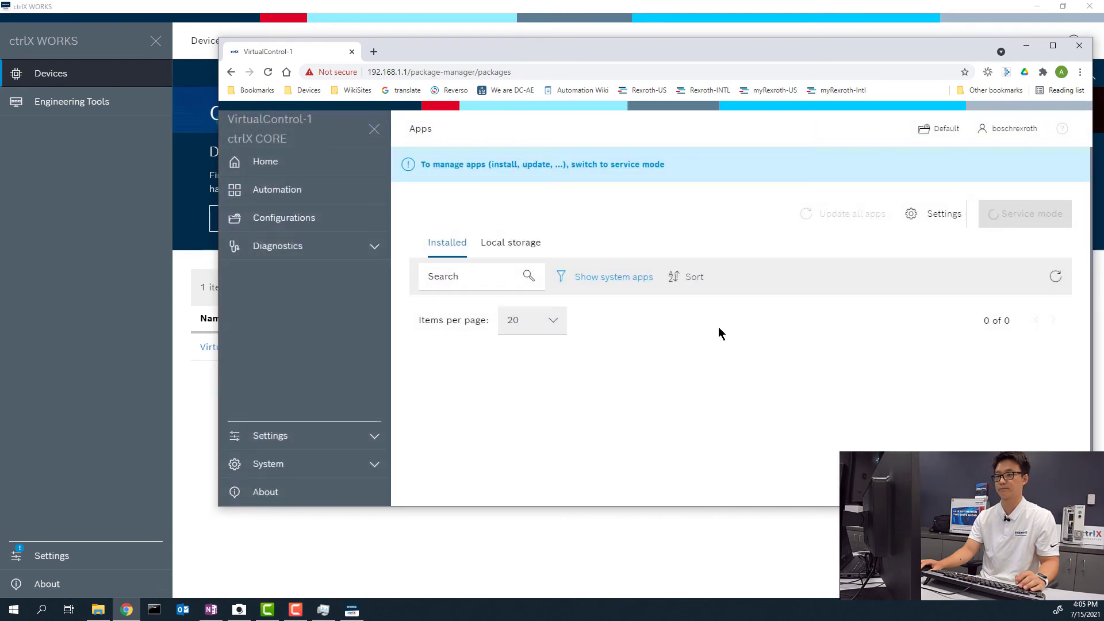
Upload the Rexroth PLC 1.8.1 app file from the Desktop to local storage and install it
left_click(531, 248)
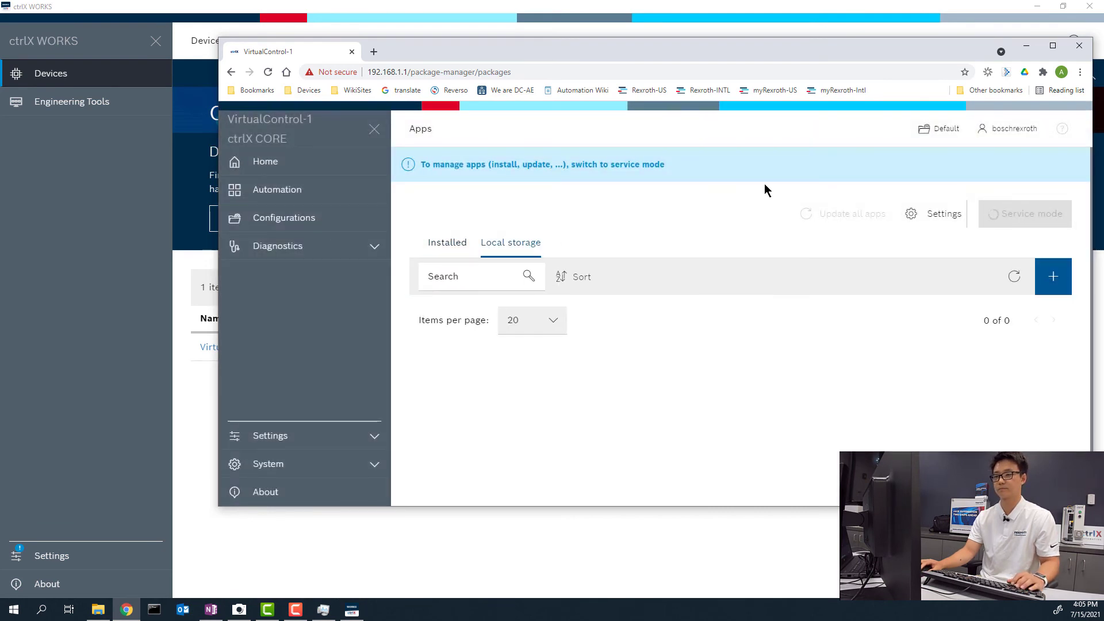
left_click(1052, 276)
left_click(260, 178)
double_click(423, 143)
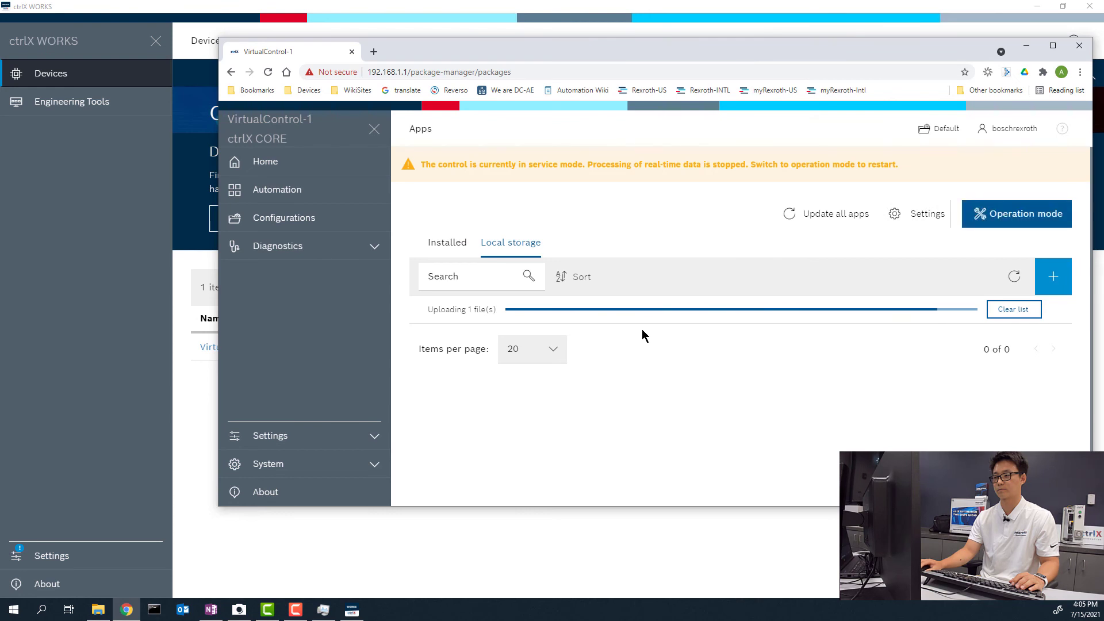
left_click(1019, 354)
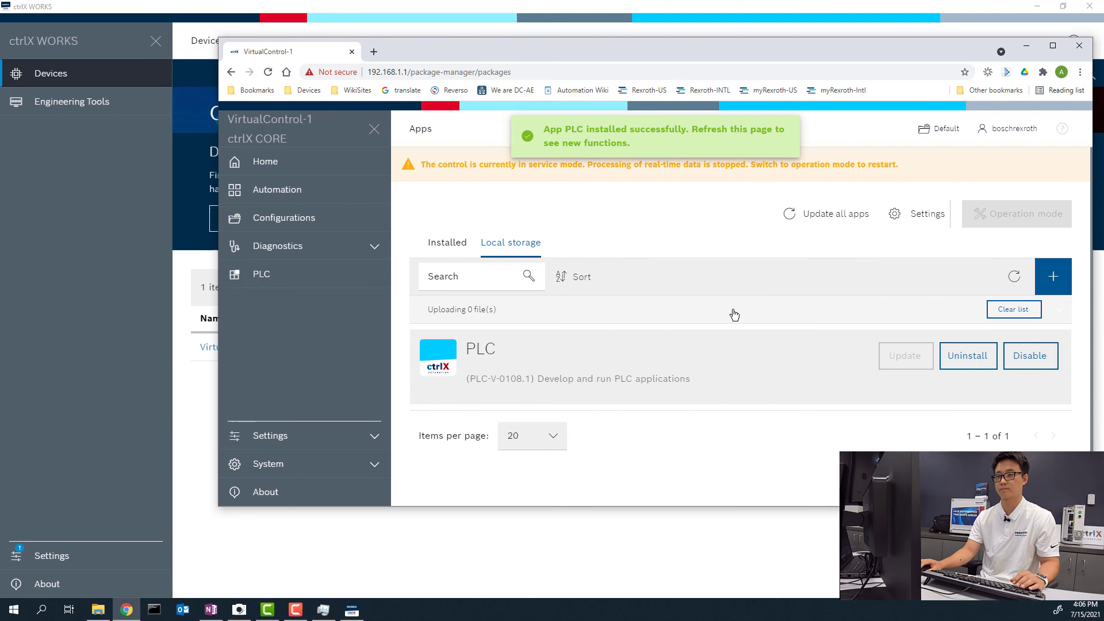
Switch the control back to operation mode from the installed apps list
left_click(440, 242)
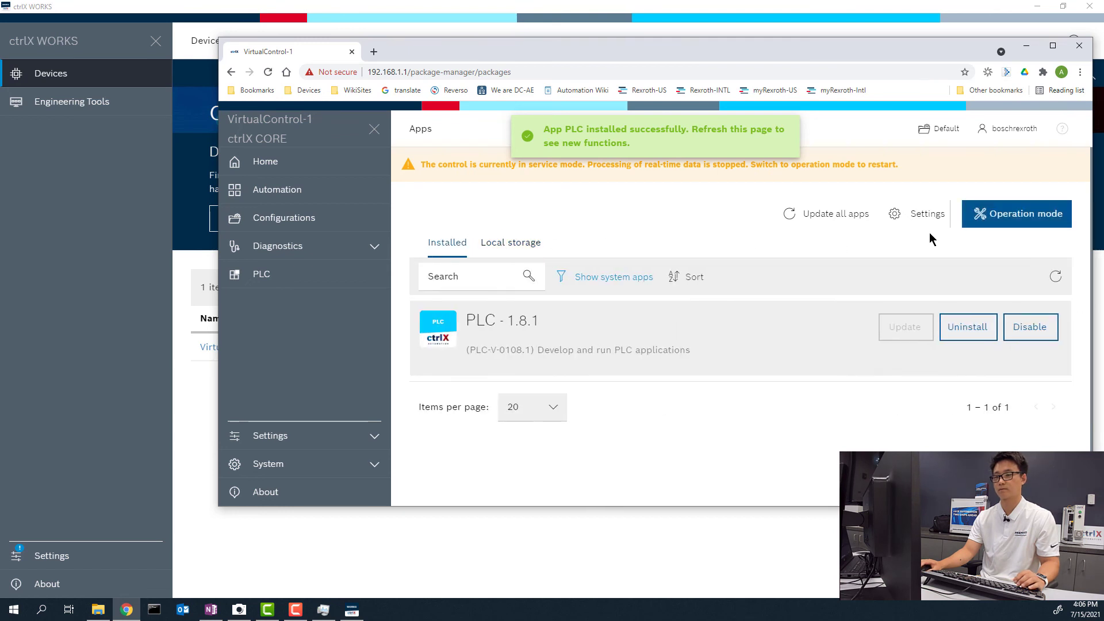
left_click(1022, 219)
left_click(725, 345)
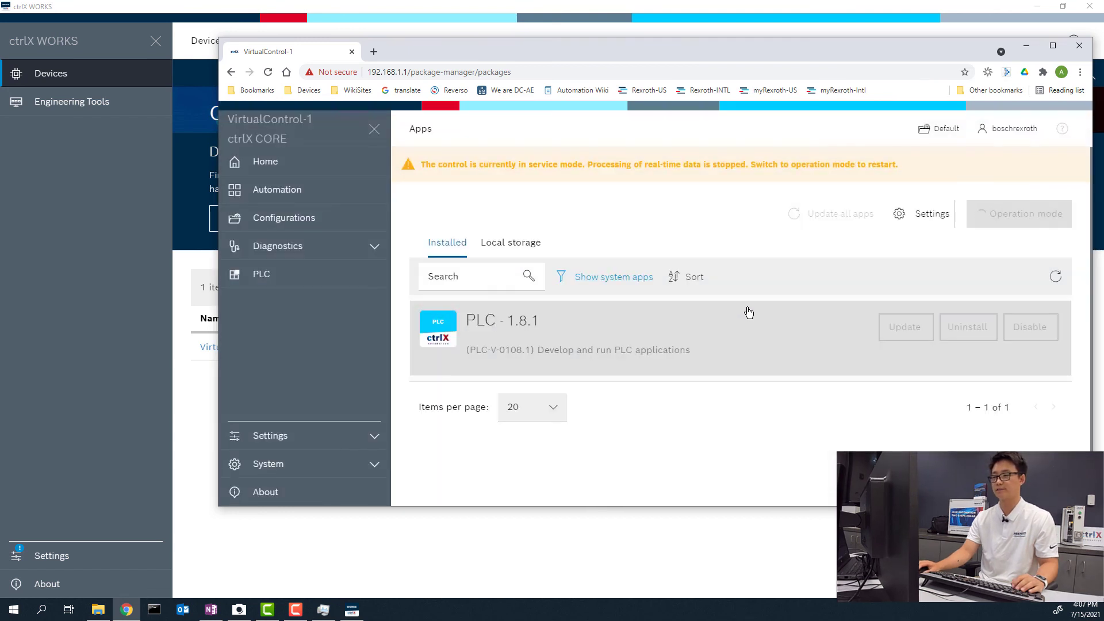